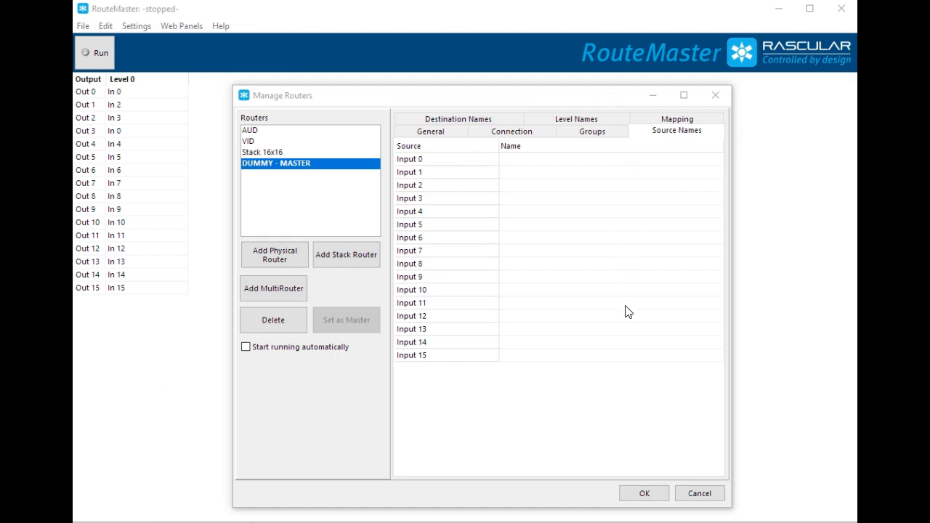
- Examine the DUMMY router's mapping options and the VID router's source and destination groups
click(672, 122)
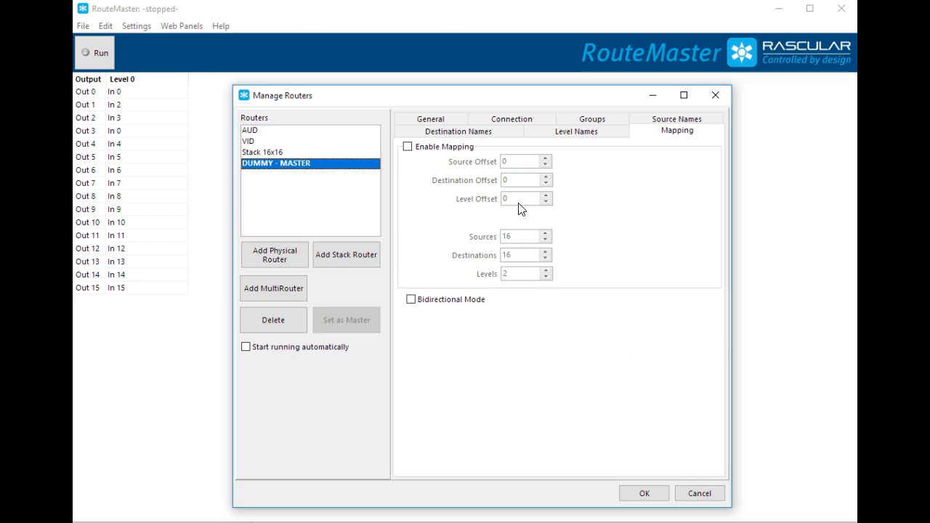
click(249, 143)
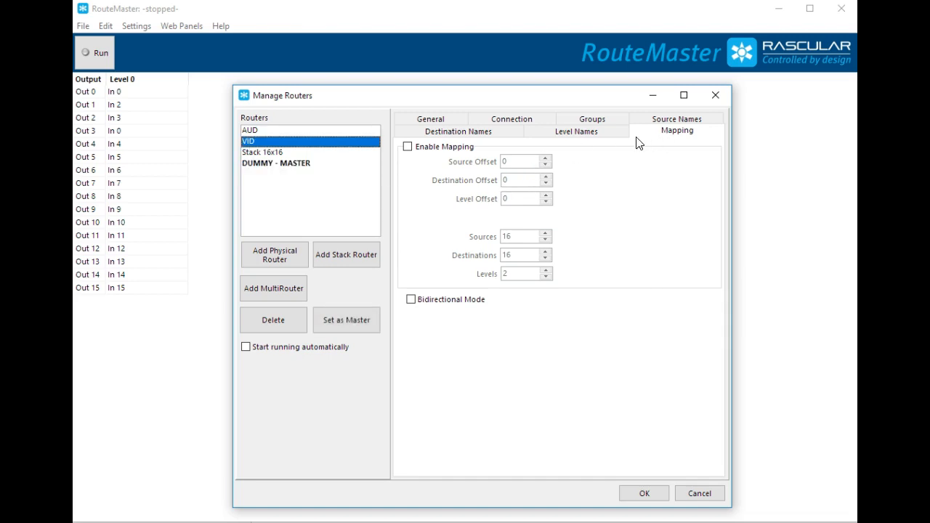
click(588, 119)
click(477, 172)
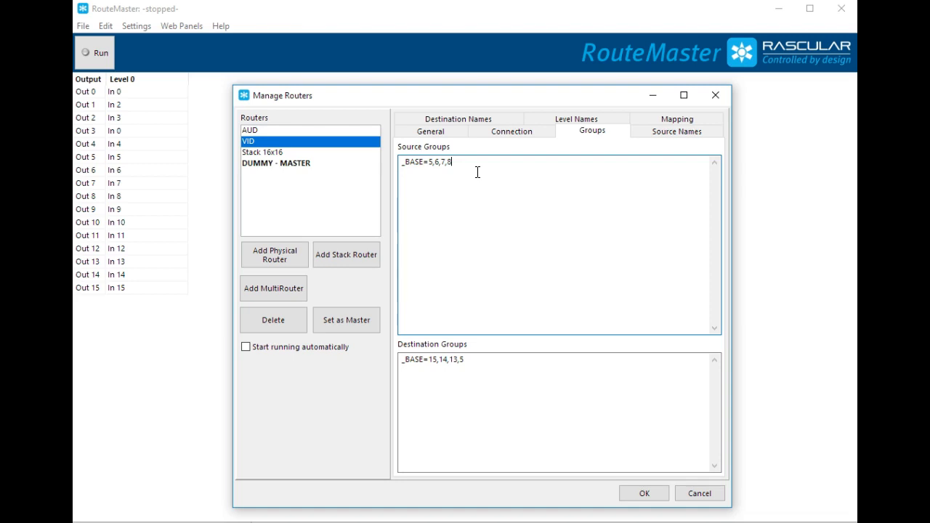
double_click(421, 162)
click(413, 177)
- Review the VID router's source and destination names and compare them with its _BASE source and destination groups
click(669, 134)
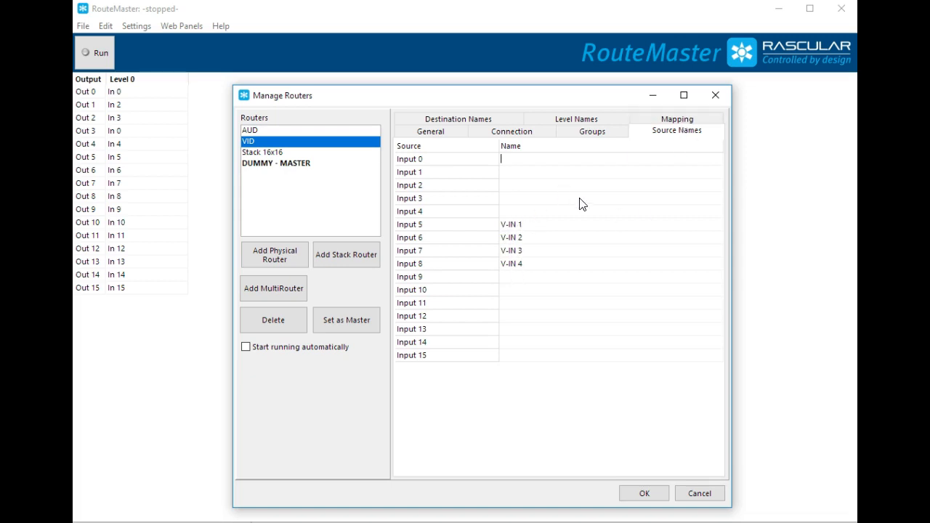
click(446, 118)
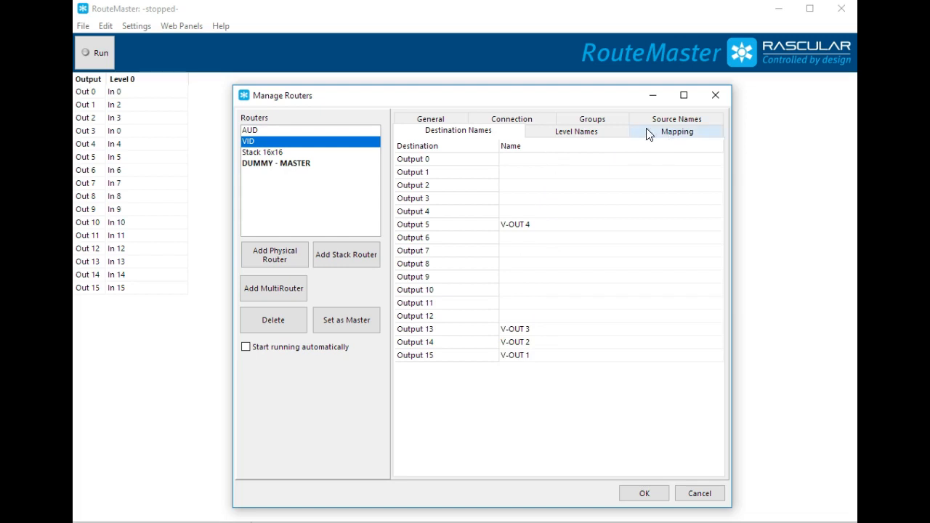
click(589, 119)
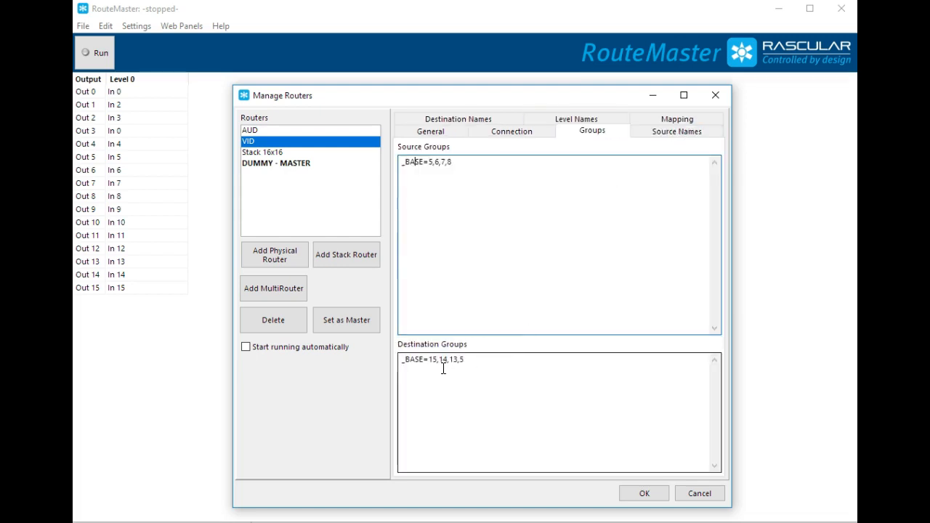
drag(470, 359, 399, 365)
drag(454, 162, 385, 173)
click(486, 220)
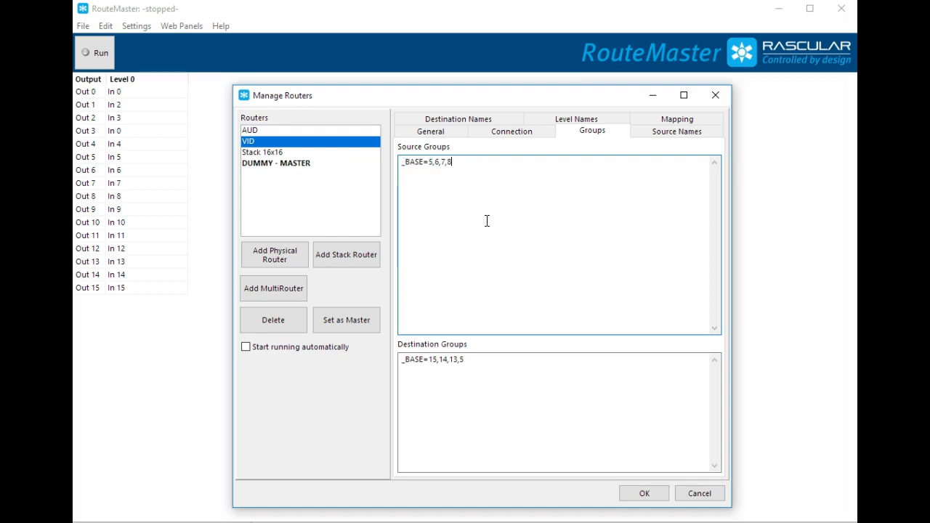
- Make the VID router the master, accept the router configuration and start it running
click(332, 320)
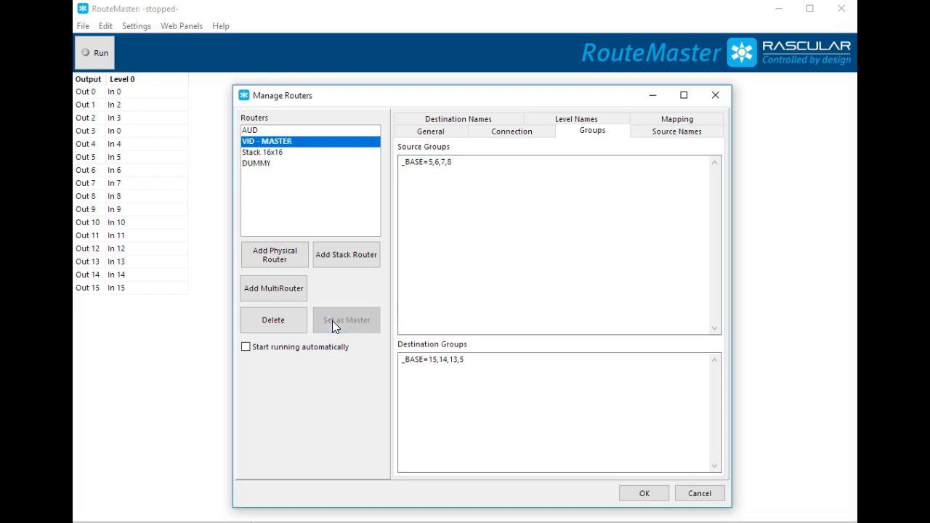
click(644, 492)
click(104, 61)
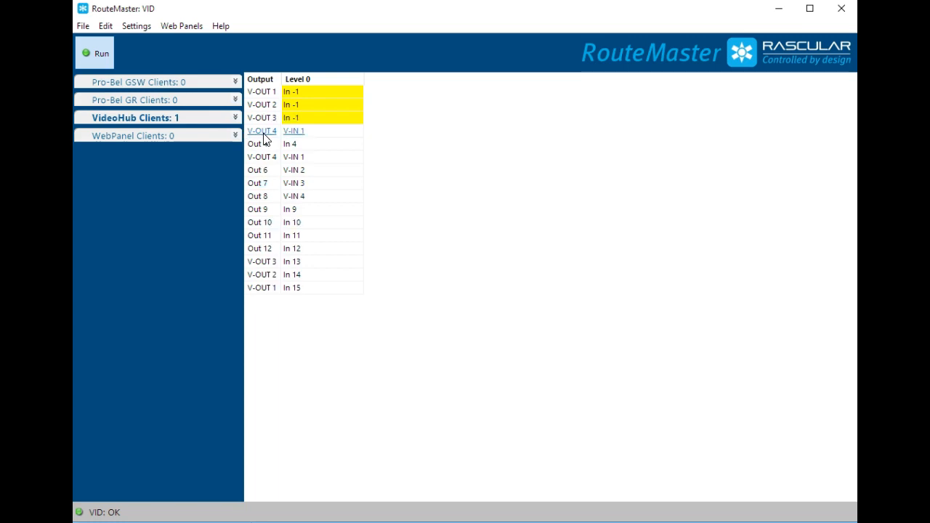
- Route V-IN 2 to V-OUT 1 and V-IN 4 to V-OUT 2 on Level 0
click(317, 92)
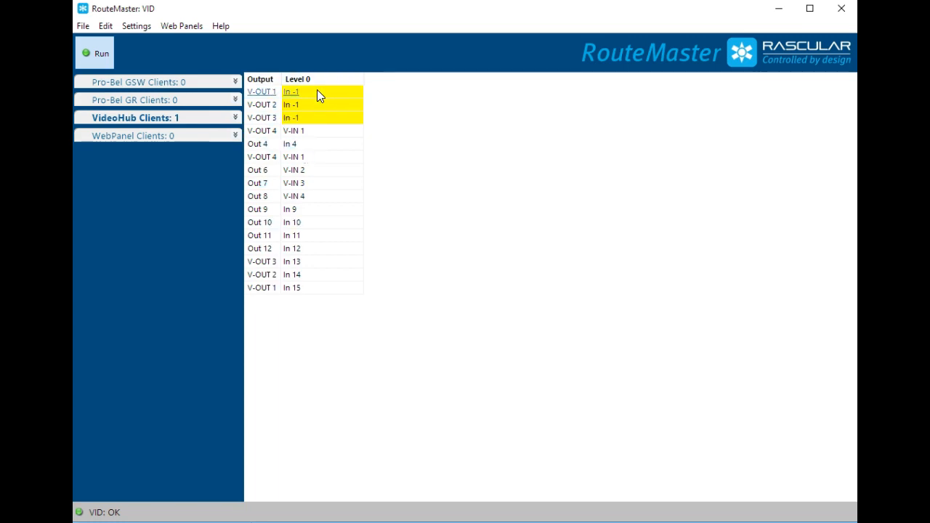
click(317, 91)
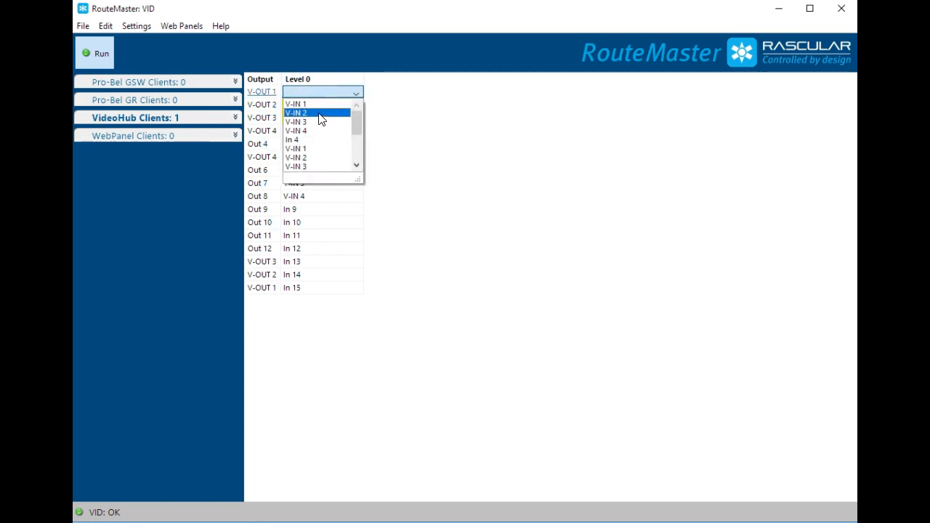
click(319, 113)
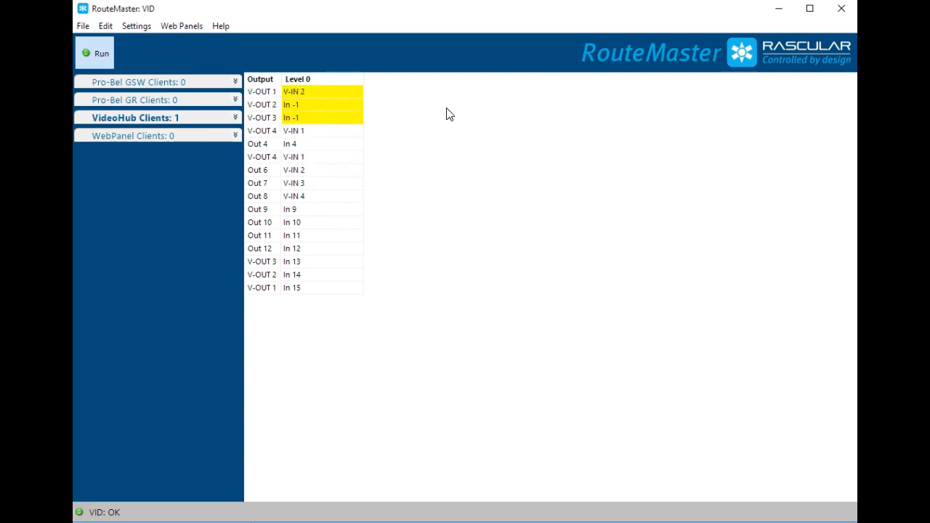
click(349, 106)
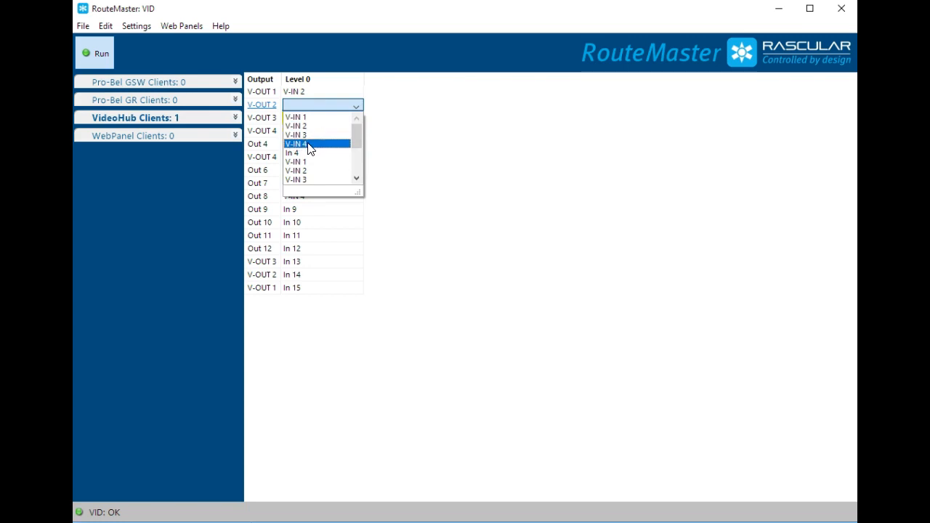
click(347, 143)
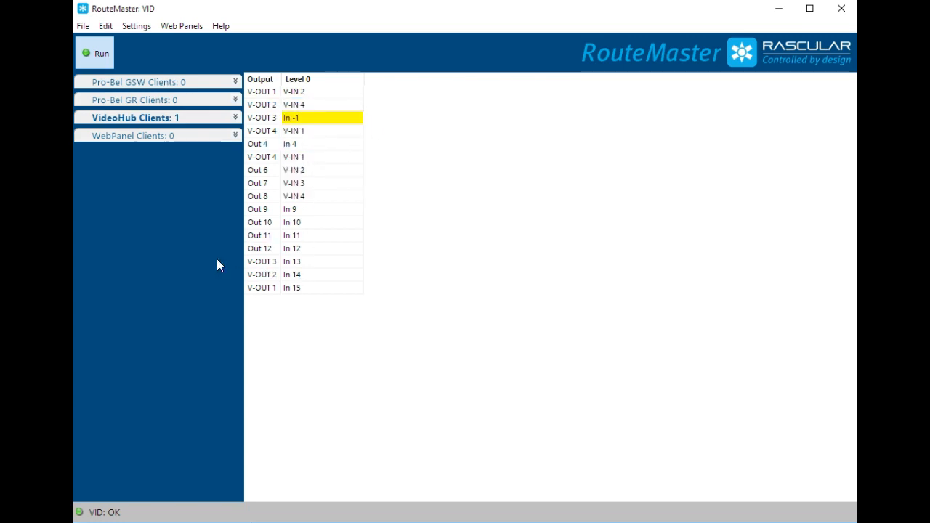
- Show the log and clear its existing entries
click(131, 27)
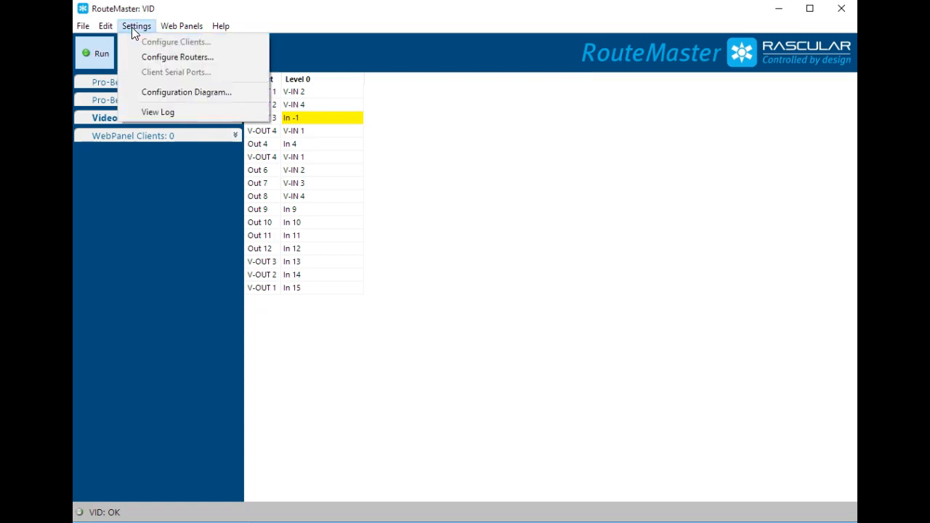
click(147, 111)
right_click(437, 446)
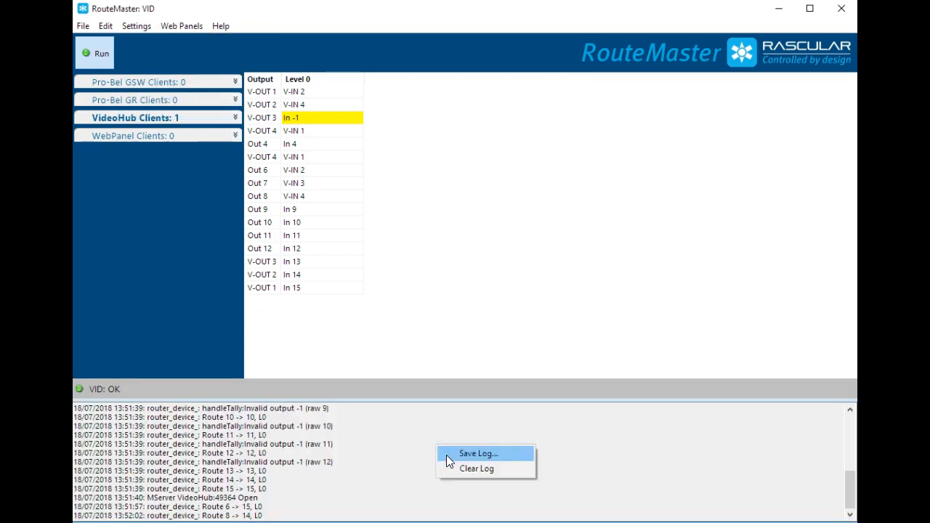
click(464, 472)
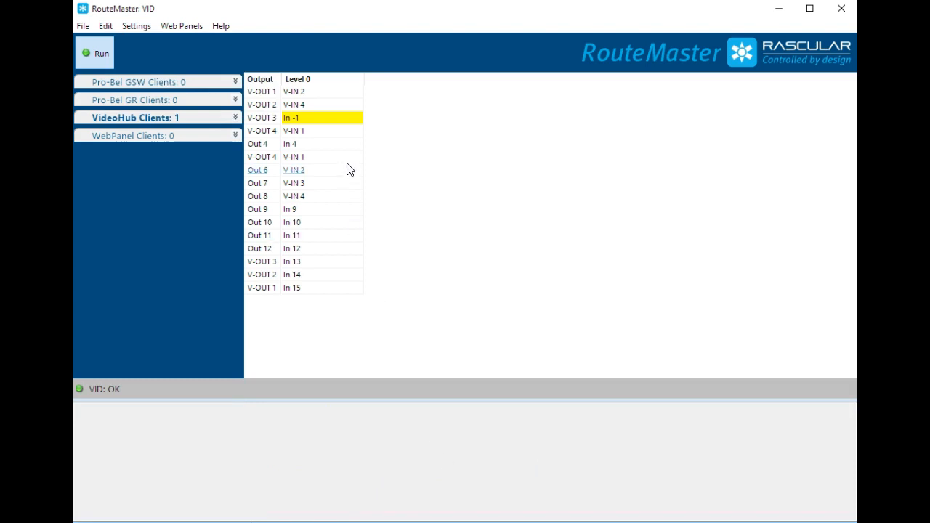
- Route V-IN 4 to the first V-OUT 4 output on Level 0
click(305, 131)
click(305, 132)
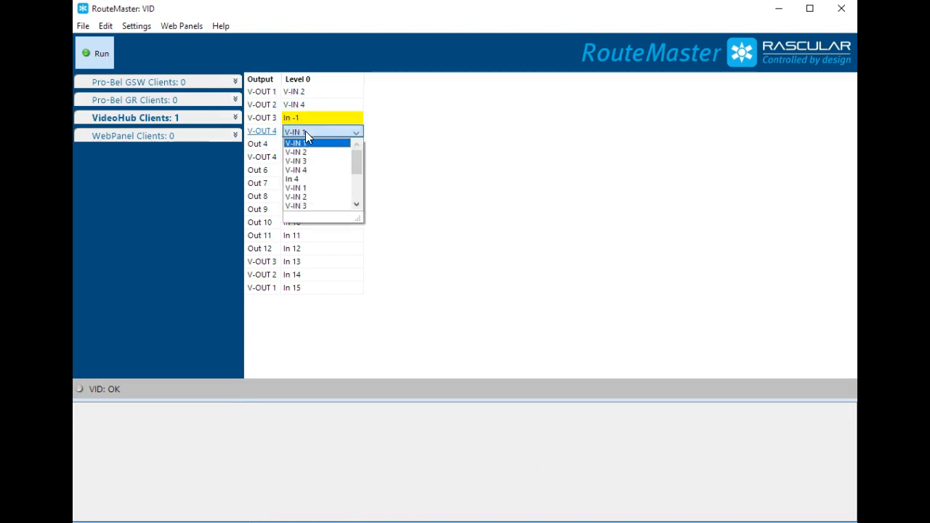
click(308, 170)
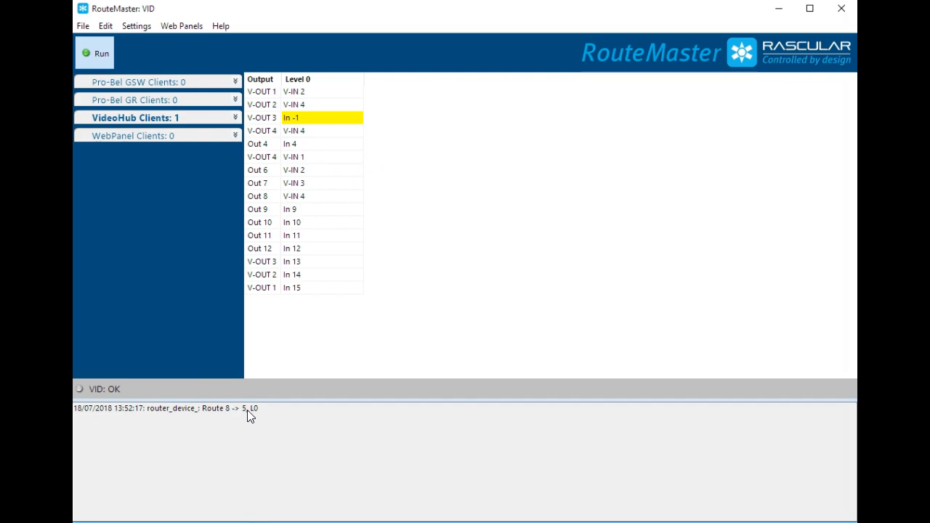
- Stop the running VID router and reopen the router configuration
click(94, 55)
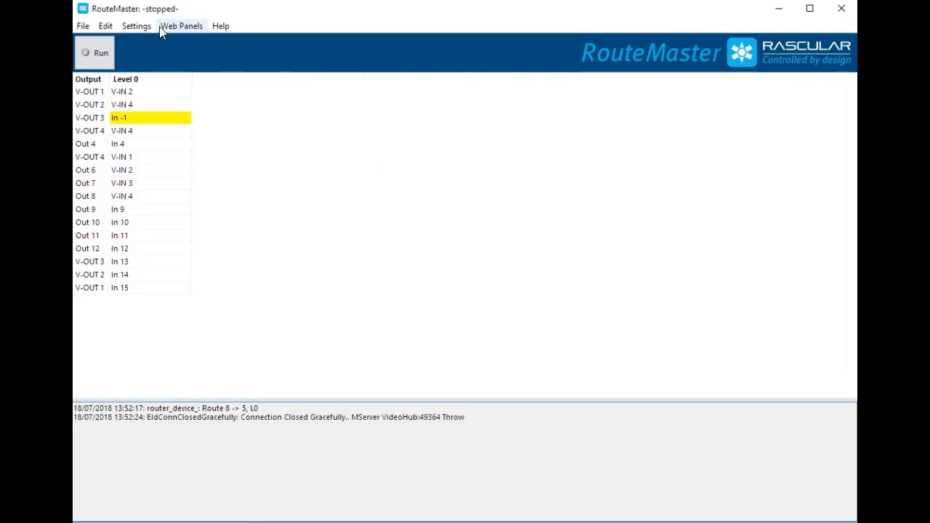
click(137, 29)
click(141, 57)
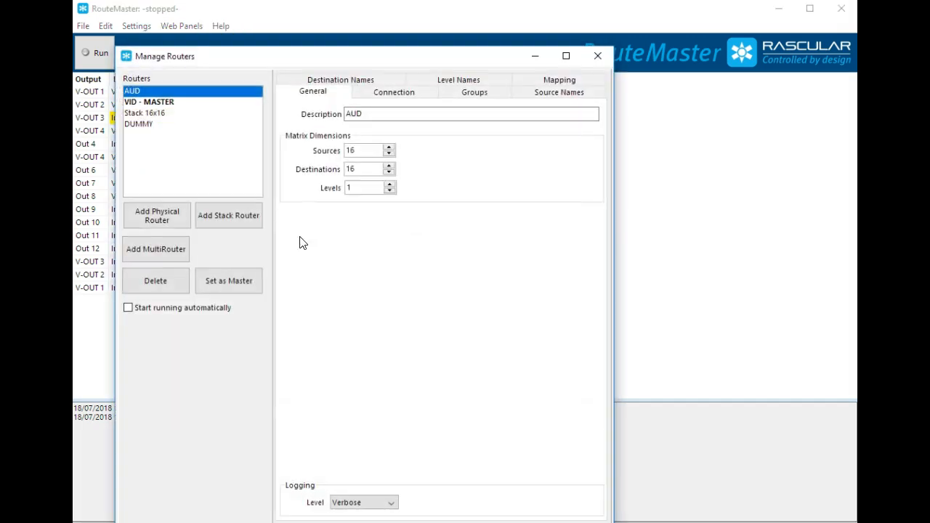
- Check the VID router's source names, destination names and group definitions
click(144, 101)
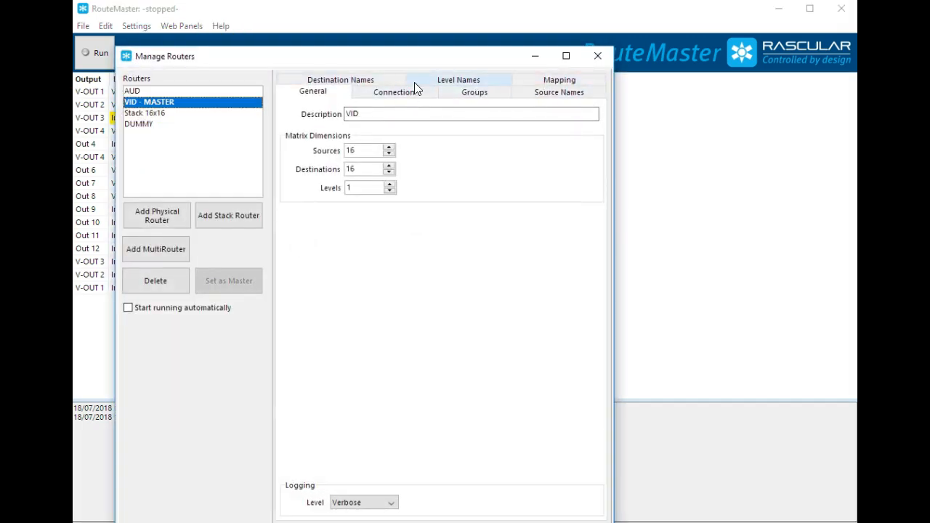
click(555, 96)
click(405, 227)
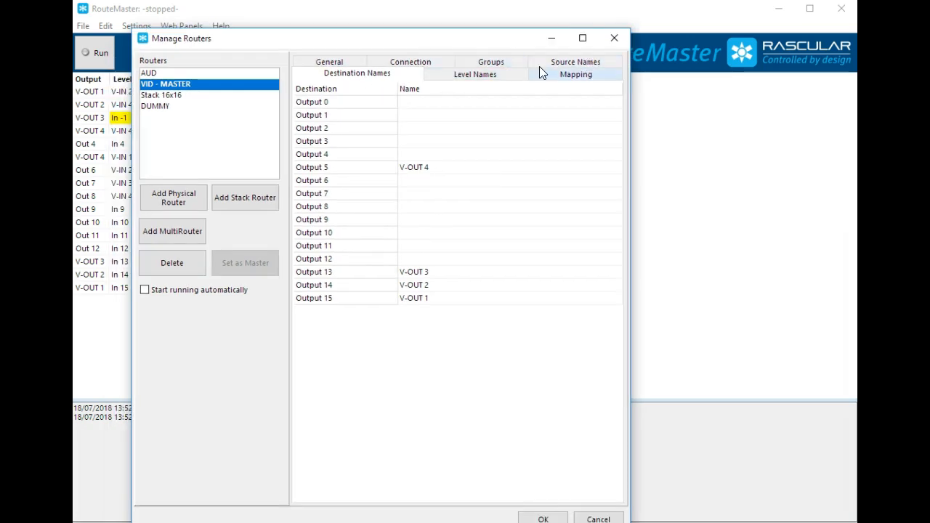
click(496, 62)
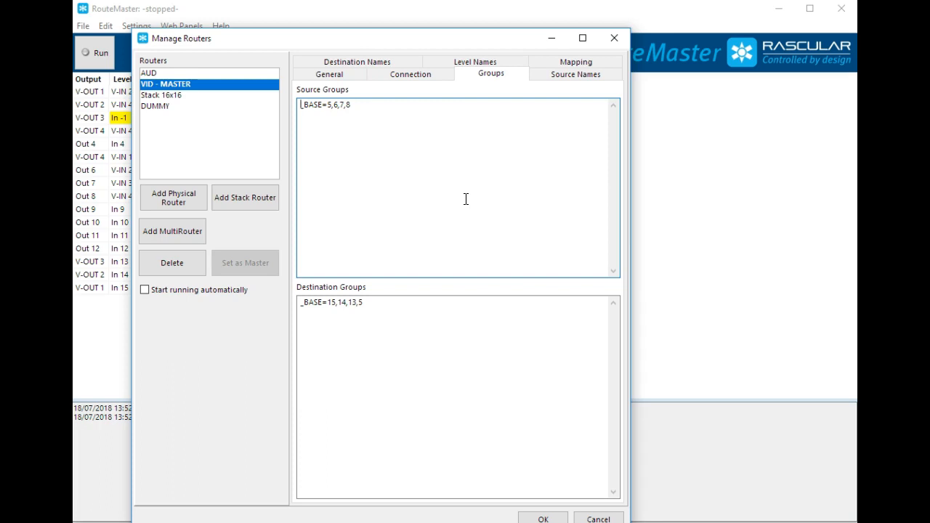
- Examine the AUD router's groups and source names, and compare its destination names with those of VID
click(150, 74)
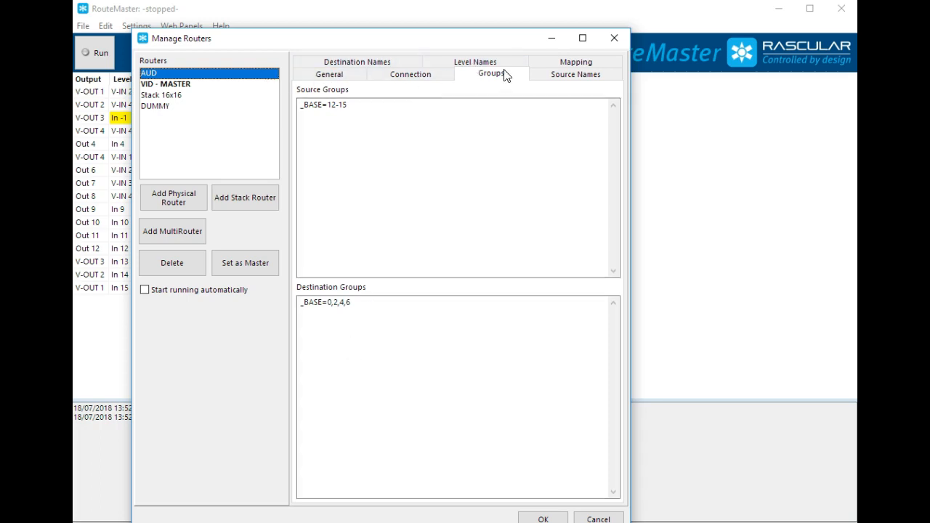
click(589, 75)
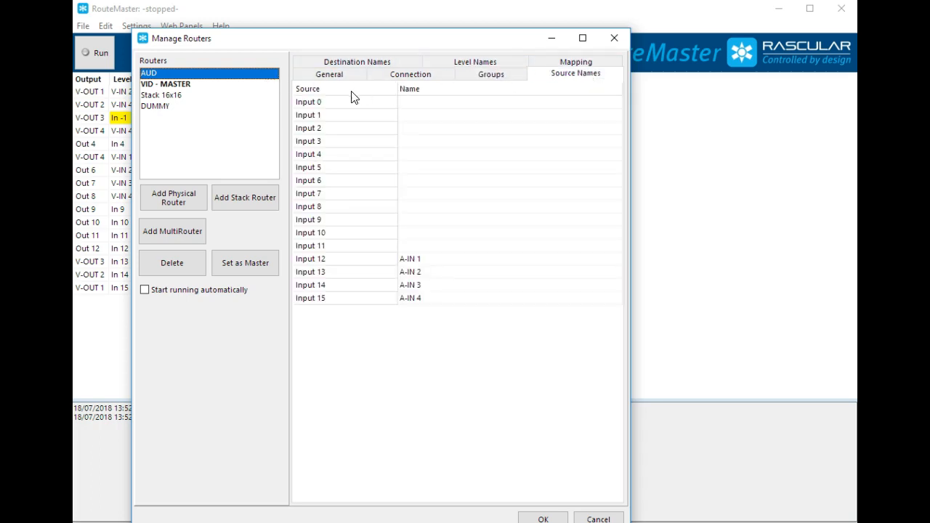
click(354, 61)
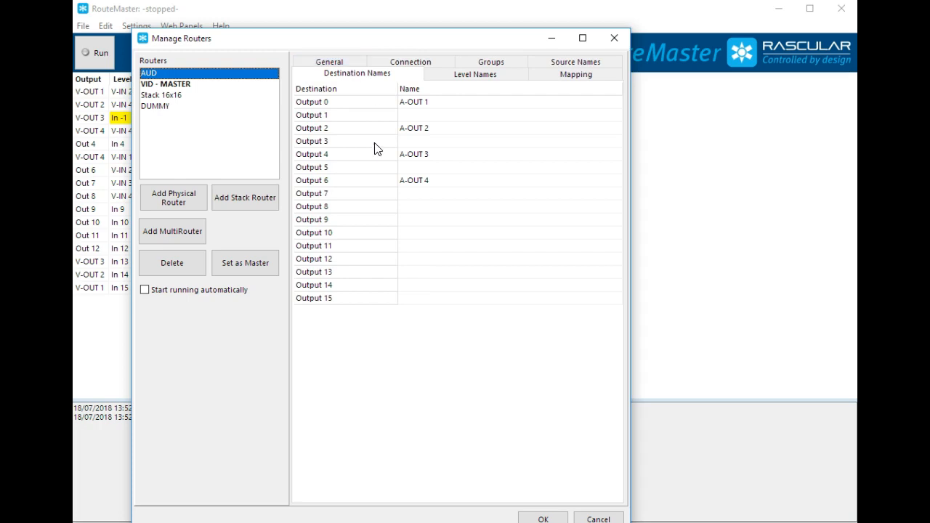
click(161, 84)
click(156, 73)
click(155, 85)
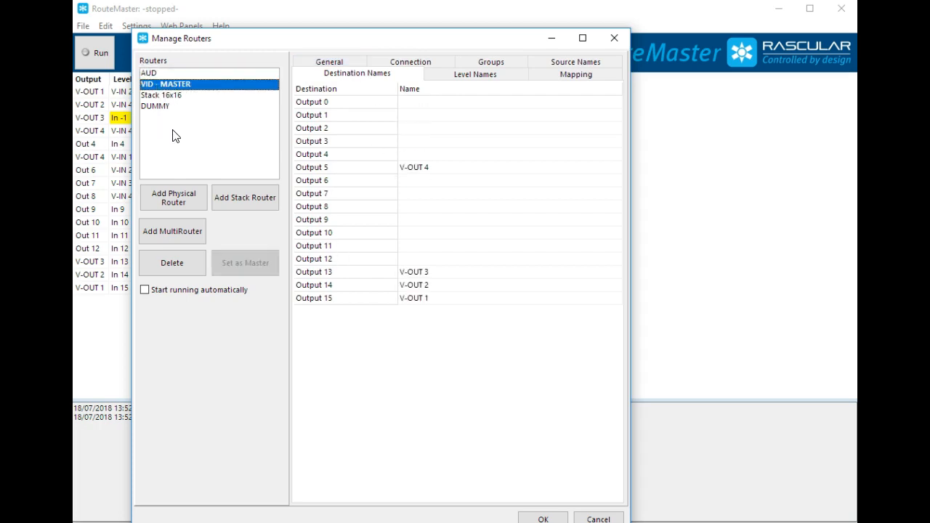
- Examine which routers are mapped to the layers of the Stack 16x16 router
click(172, 96)
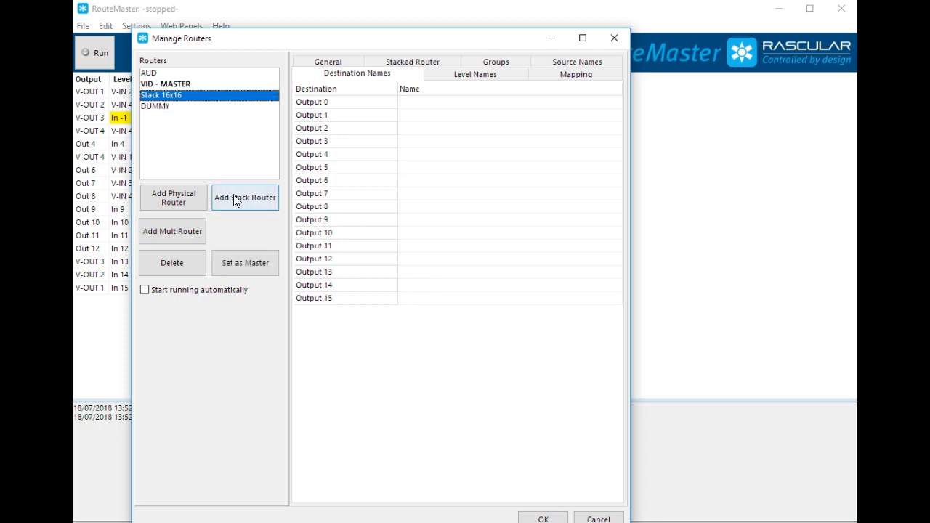
click(410, 62)
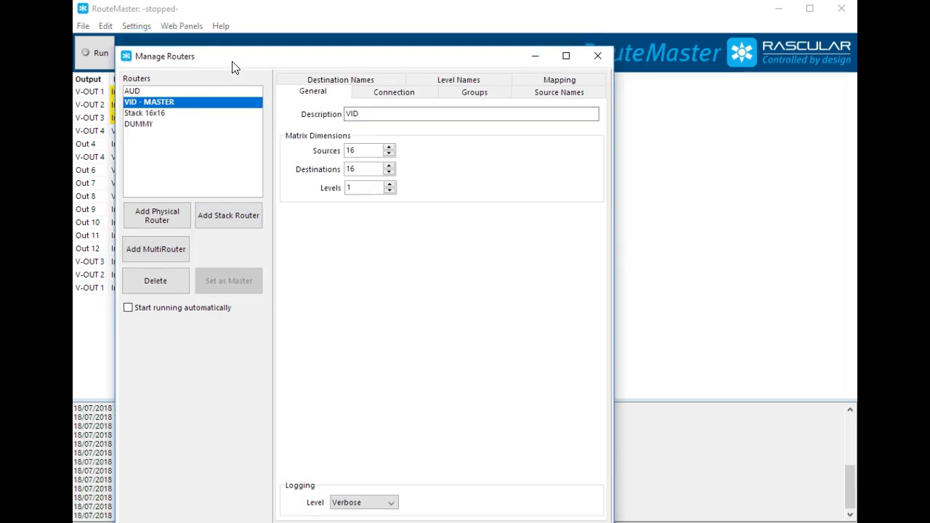
drag(232, 67, 250, 41)
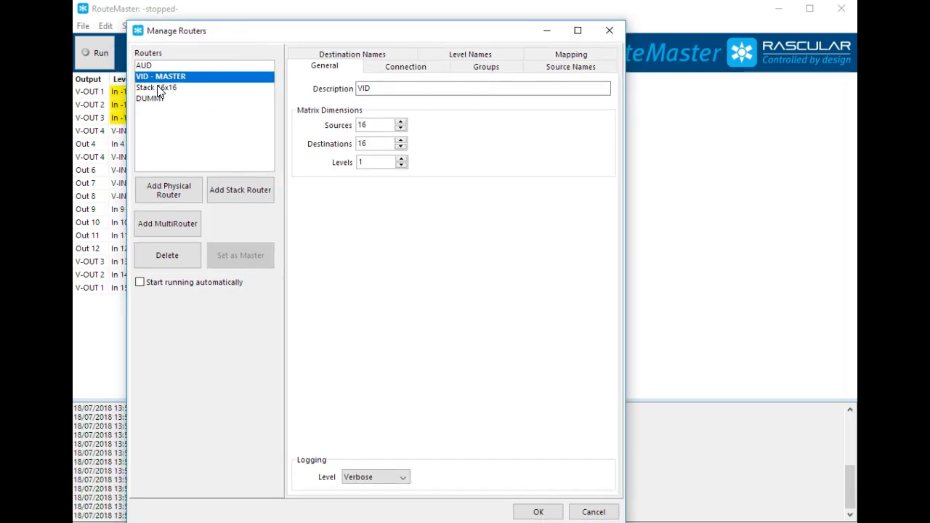
- Make the Stack 16x16 router the master, accept the configuration and start it running
click(155, 88)
click(231, 263)
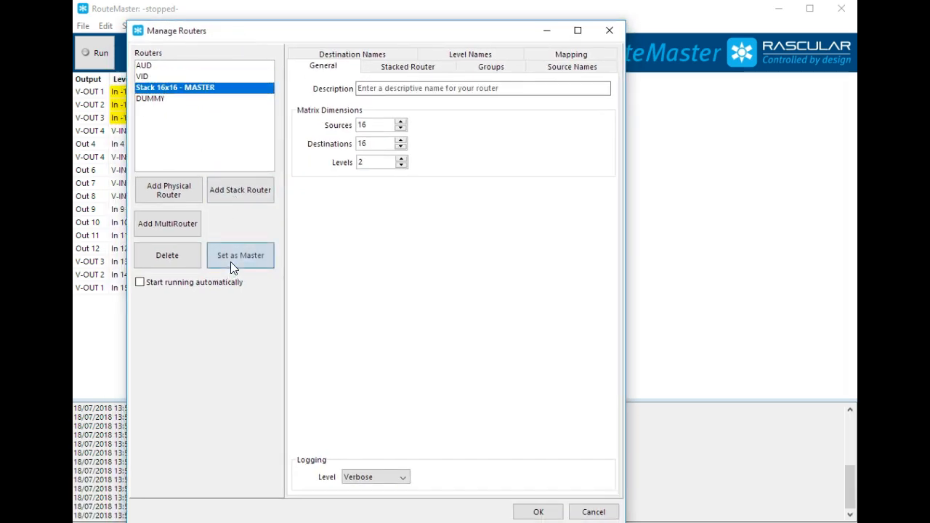
click(541, 512)
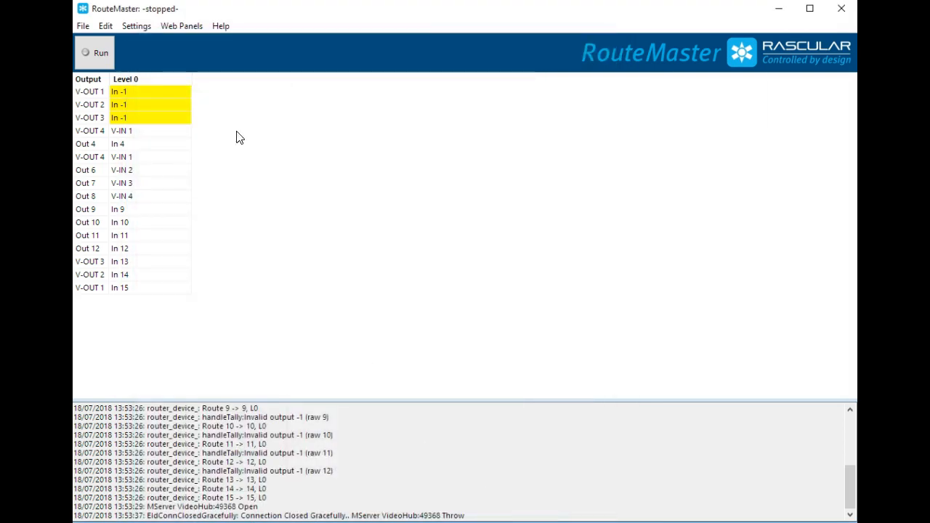
click(98, 57)
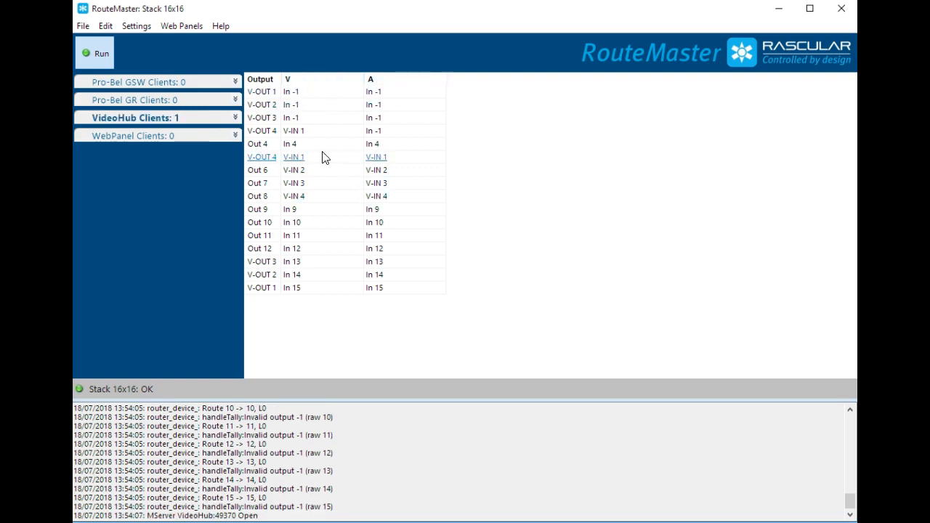
- Route V-IN 1 to V-OUT 1 on the V level of the Stack 16x16 router
click(308, 93)
click(304, 105)
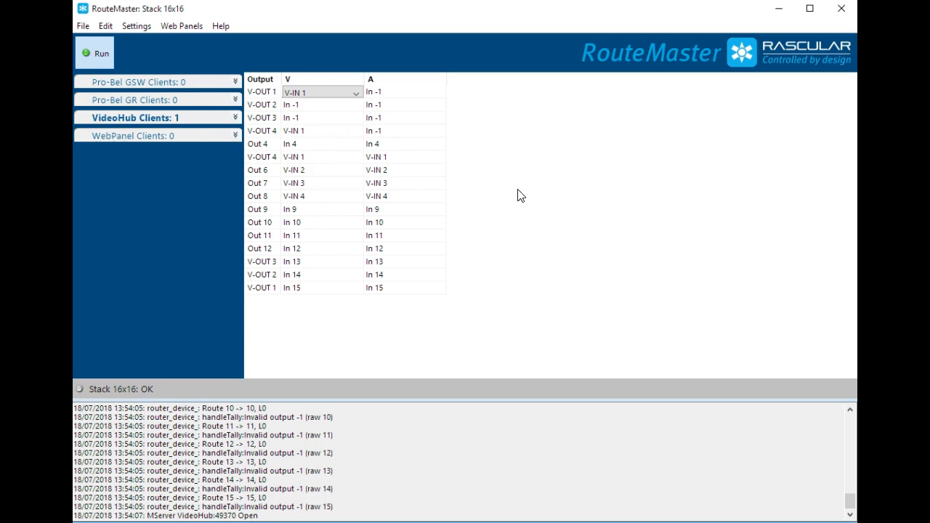
- Clear the log and route V-IN 3 to V-OUT 1 on the A level of the Stack 16x16 router
right_click(455, 474)
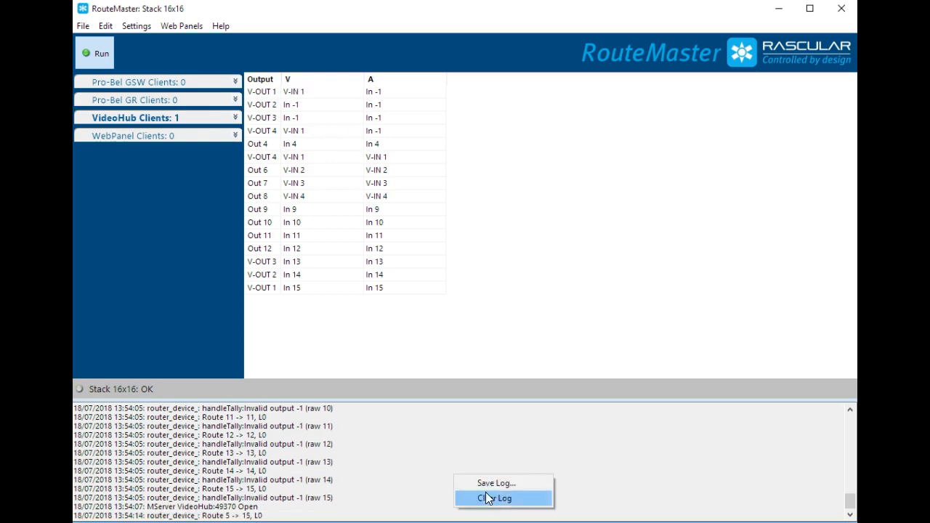
click(483, 499)
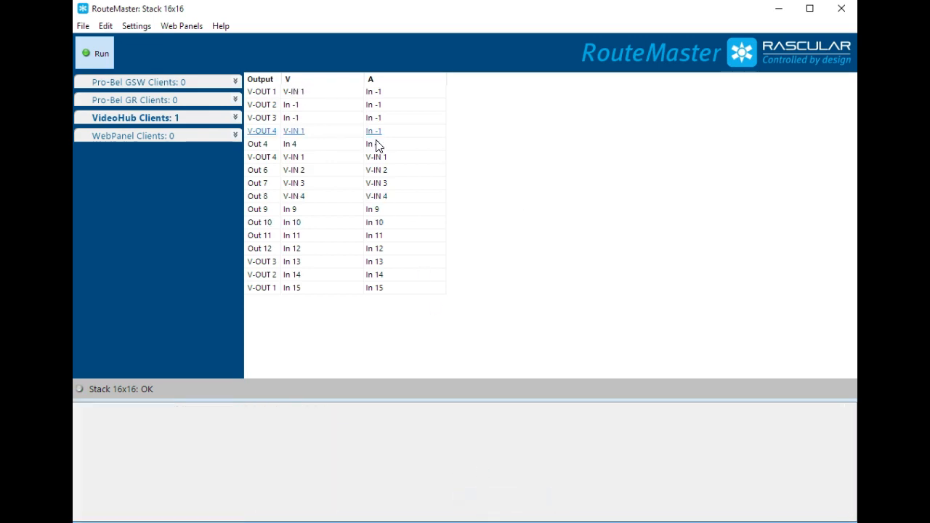
click(391, 97)
click(391, 95)
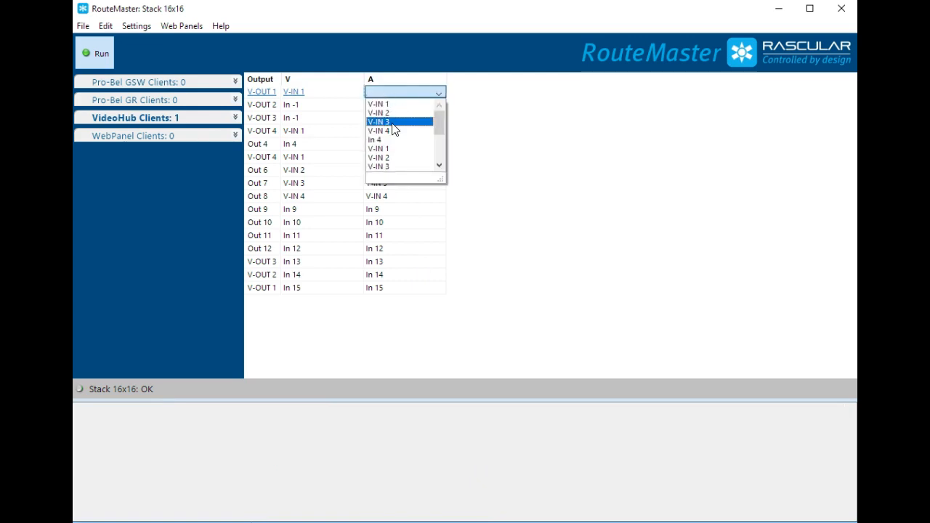
click(393, 124)
click(591, 216)
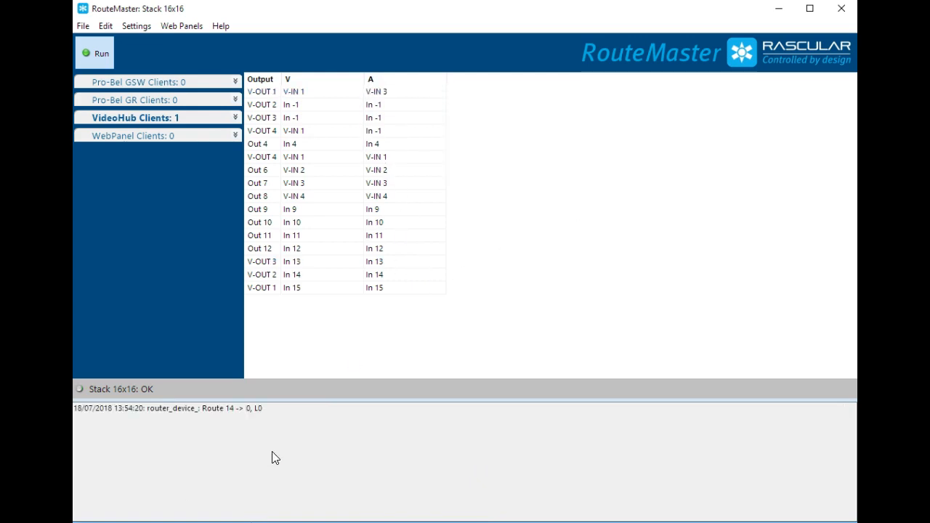
- Stop the running Stack 16x16 router and open the router configuration
click(104, 66)
click(141, 28)
click(148, 57)
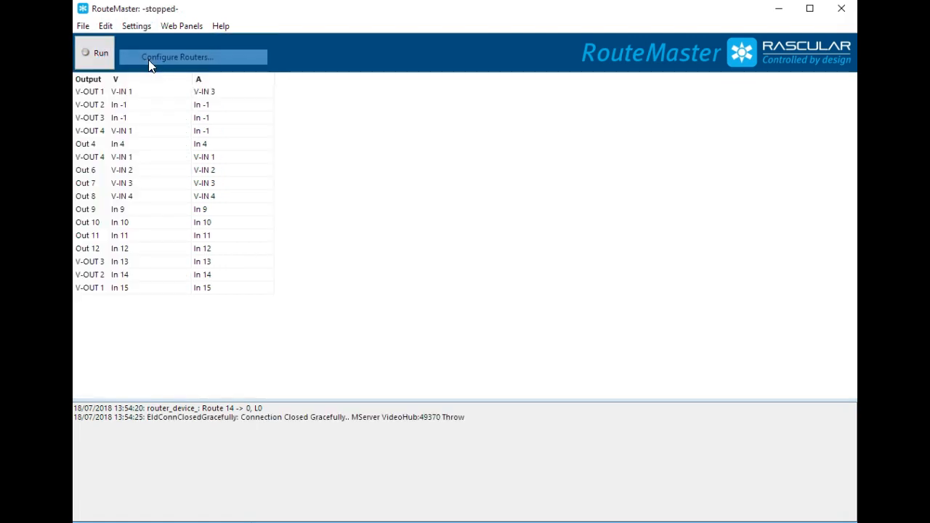
drag(307, 60, 328, 29)
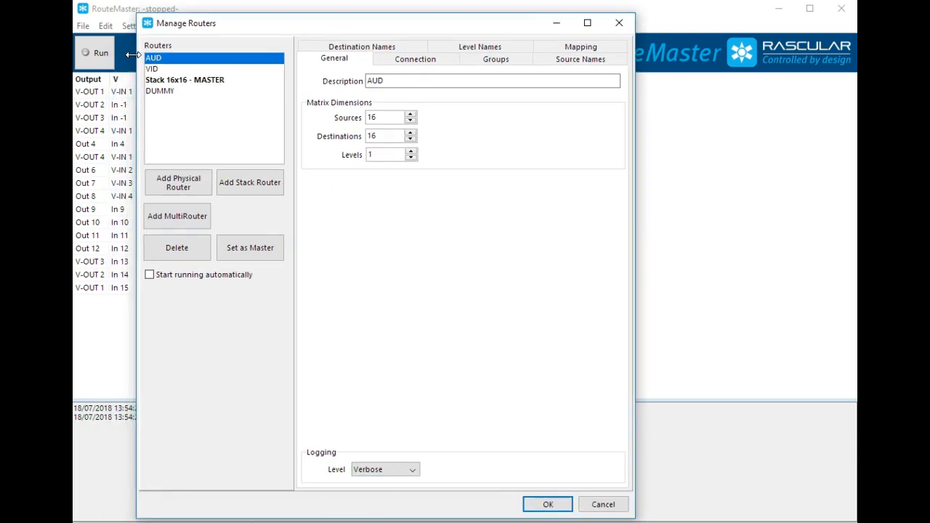
- Compare the logging level settings of the AUD and VID routers
click(396, 469)
click(396, 469)
click(154, 69)
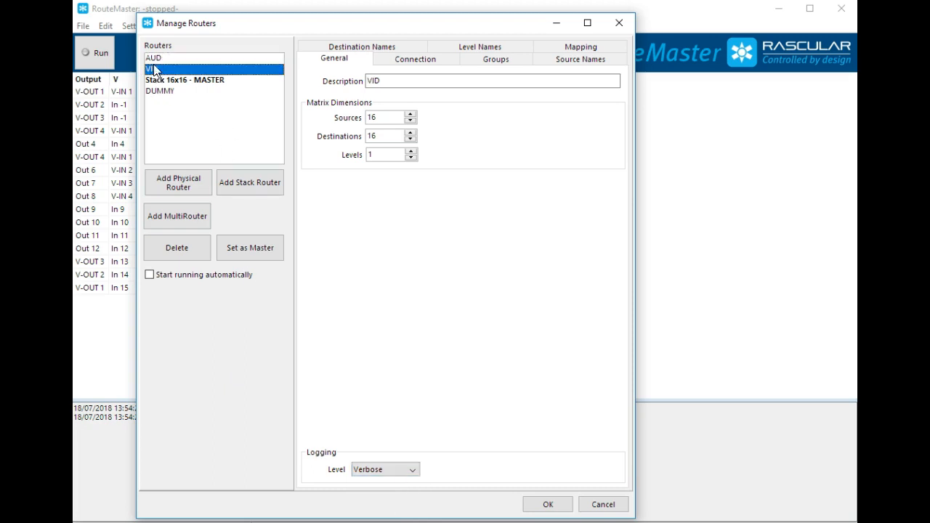
click(156, 57)
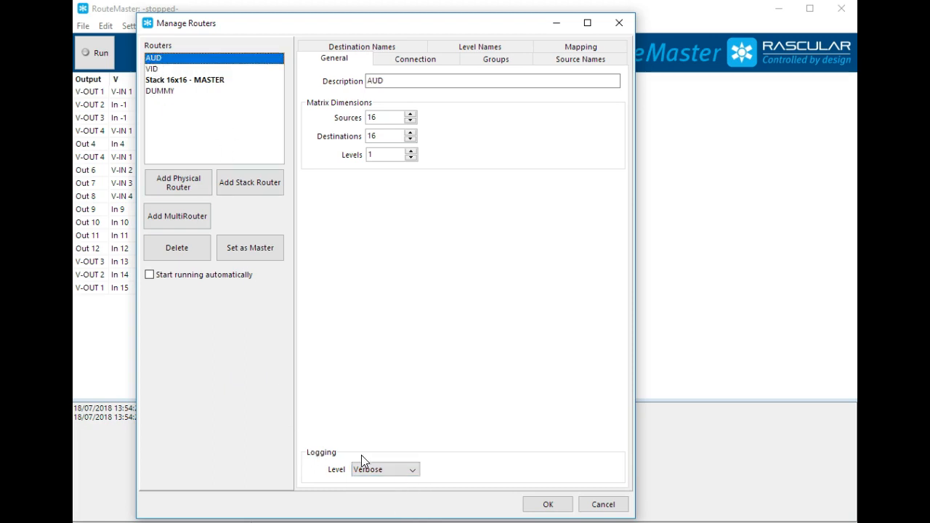